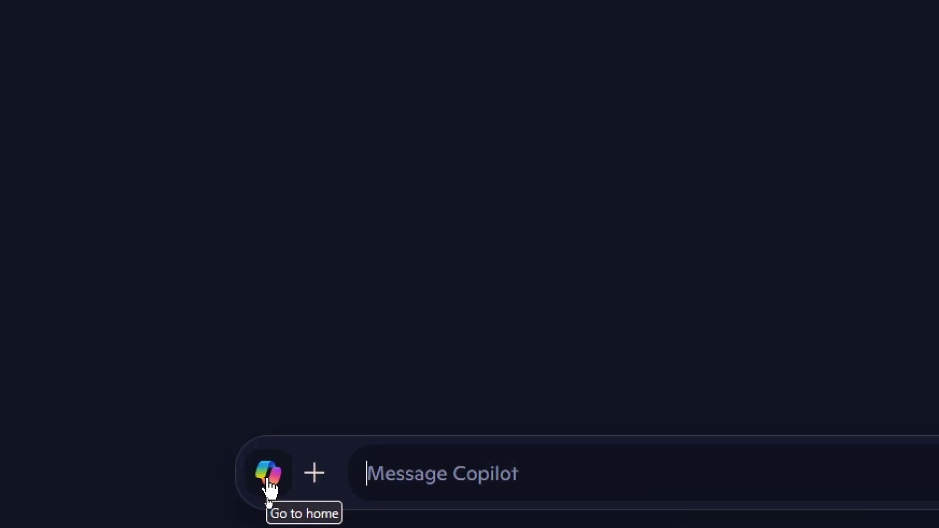
Return to the Copilot home feed and show the history of past conversations.
{"action": "left_click", "coordinate": [269, 473]}
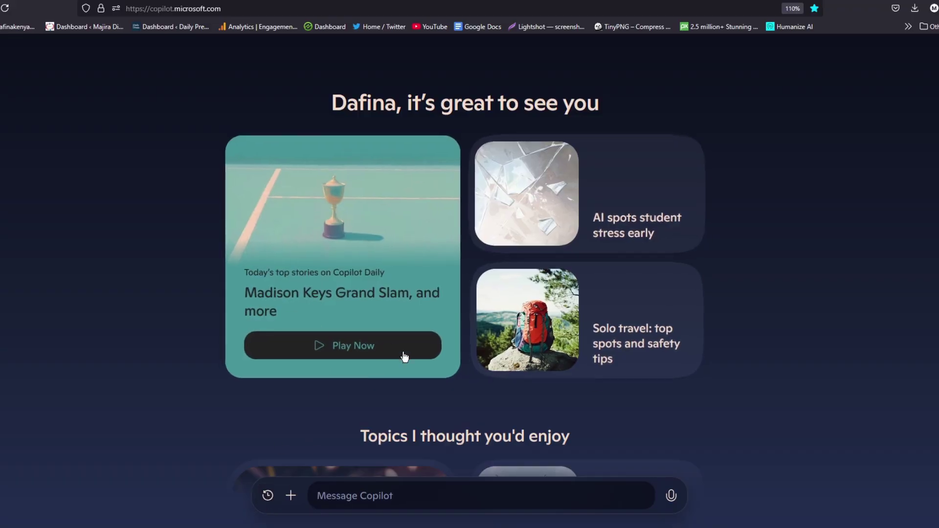
{"action": "left_click", "coordinate": [267, 497]}
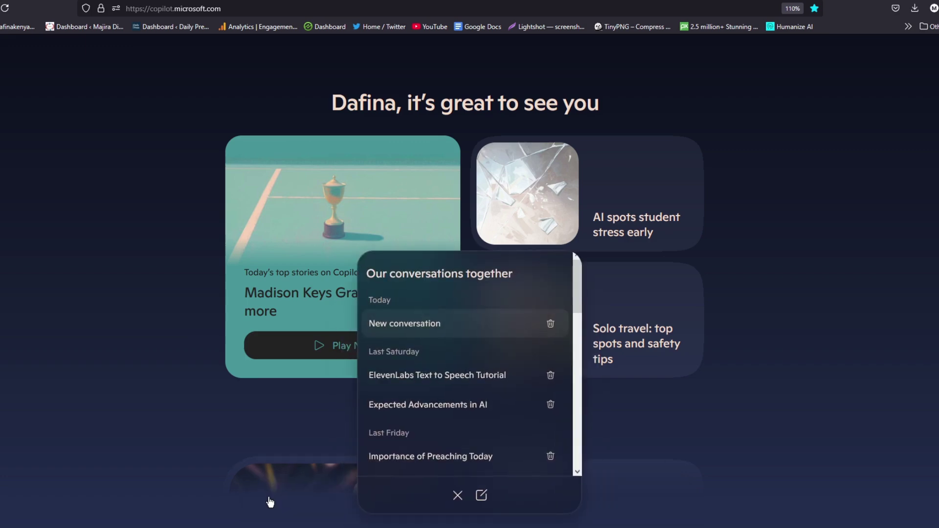
{"action": "scroll", "coordinate": [463, 346], "scroll_direction": "down", "scroll_amount": 1}
{"action": "scroll", "coordinate": [463, 352], "scroll_direction": "down", "scroll_amount": 1}
{"action": "scroll", "coordinate": [451, 363], "scroll_direction": "down", "scroll_amount": 1}
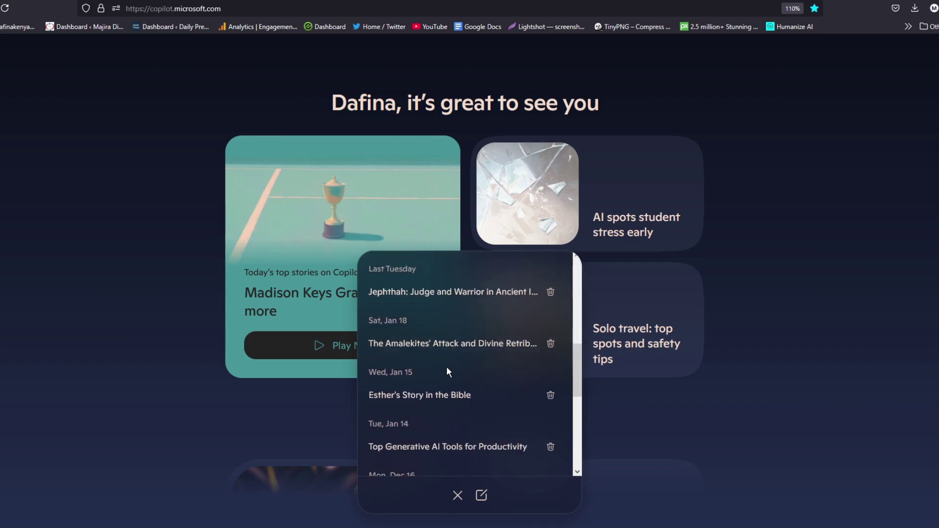
{"action": "scroll", "coordinate": [469, 388], "scroll_direction": "down", "scroll_amount": 1}
{"action": "scroll", "coordinate": [462, 402], "scroll_direction": "down", "scroll_amount": 2}
{"action": "scroll", "coordinate": [456, 410], "scroll_direction": "up", "scroll_amount": 1}
{"action": "scroll", "coordinate": [455, 420], "scroll_direction": "up", "scroll_amount": 5}
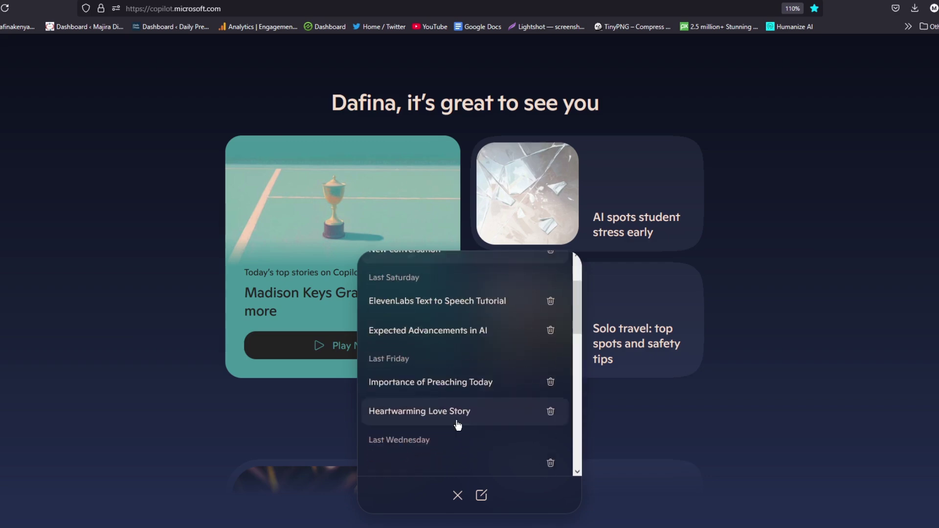
{"action": "scroll", "coordinate": [455, 420], "scroll_direction": "up", "scroll_amount": 2}
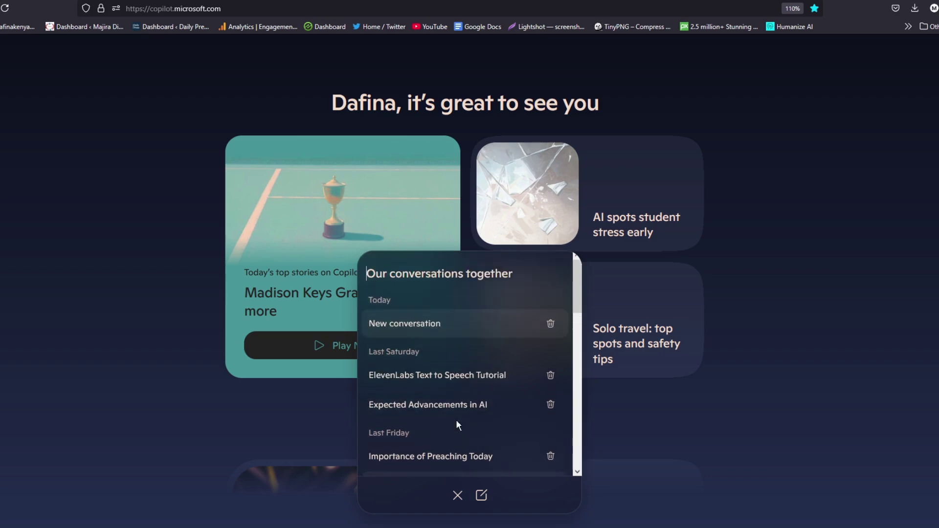
Reopen the 'ElevenLabs Text to Speech Tutorial' conversation from the history panel.
{"action": "left_click", "coordinate": [444, 375]}
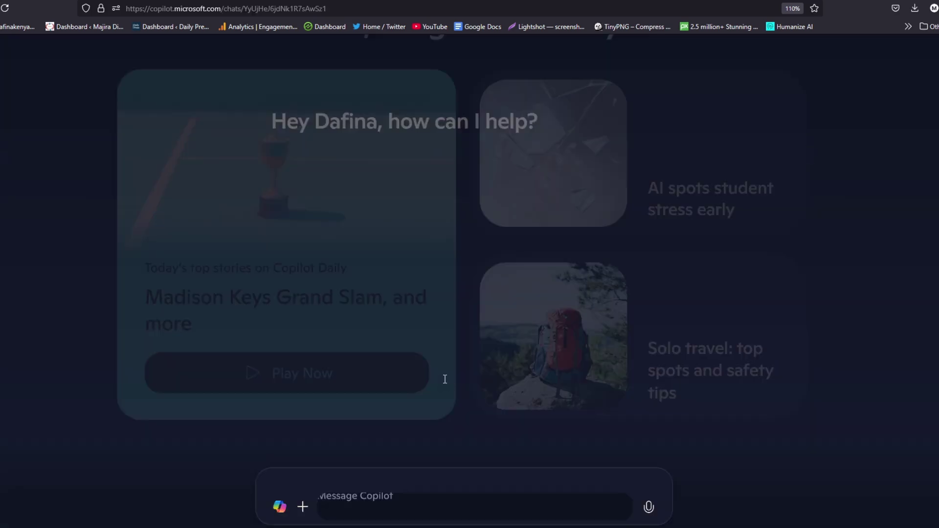
{"action": "scroll", "coordinate": [495, 329], "scroll_direction": "up", "scroll_amount": 10}
{"action": "scroll", "coordinate": [513, 340], "scroll_direction": "up", "scroll_amount": 2}
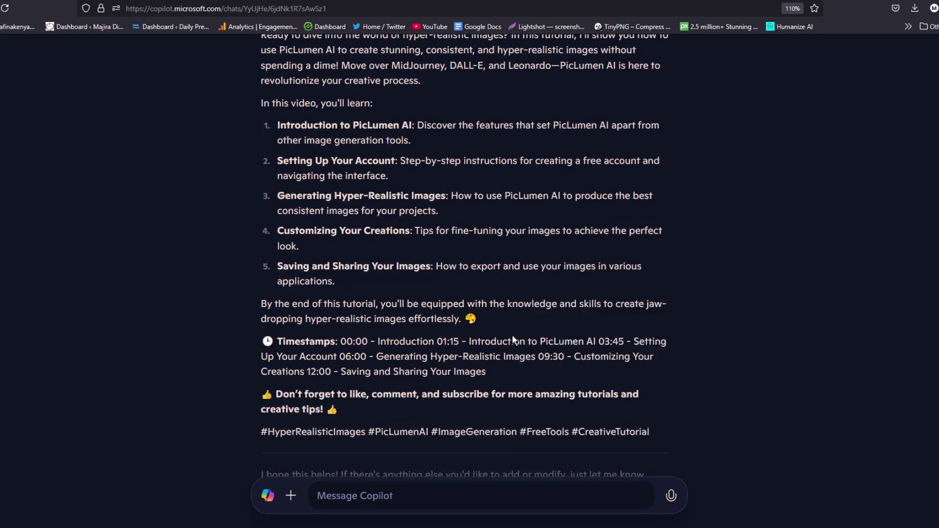
{"action": "scroll", "coordinate": [513, 339], "scroll_direction": "down", "scroll_amount": 2}
{"action": "scroll", "coordinate": [514, 340], "scroll_direction": "down", "scroll_amount": 2}
{"action": "scroll", "coordinate": [512, 340], "scroll_direction": "down", "scroll_amount": 2}
{"action": "scroll", "coordinate": [512, 339], "scroll_direction": "up", "scroll_amount": 4}
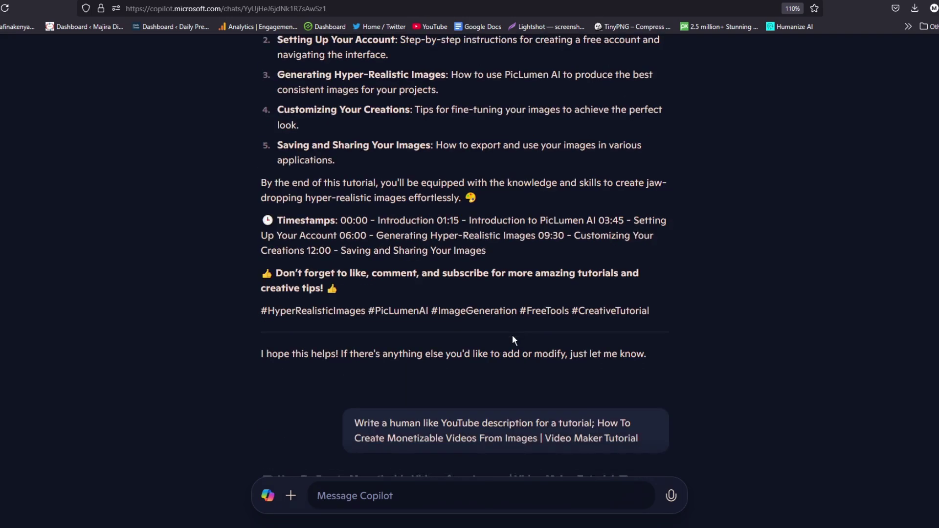
{"action": "scroll", "coordinate": [512, 335], "scroll_direction": "up", "scroll_amount": 5}
{"action": "scroll", "coordinate": [512, 336], "scroll_direction": "up", "scroll_amount": 3}
{"action": "scroll", "coordinate": [512, 335], "scroll_direction": "up", "scroll_amount": 2}
{"action": "scroll", "coordinate": [511, 336], "scroll_direction": "up", "scroll_amount": 4}
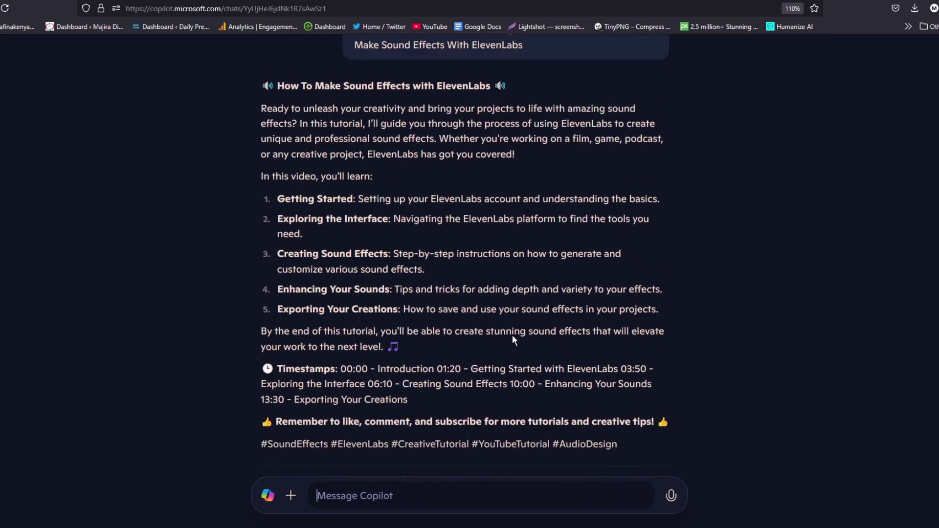
{"action": "scroll", "coordinate": [513, 335], "scroll_direction": "up", "scroll_amount": 2}
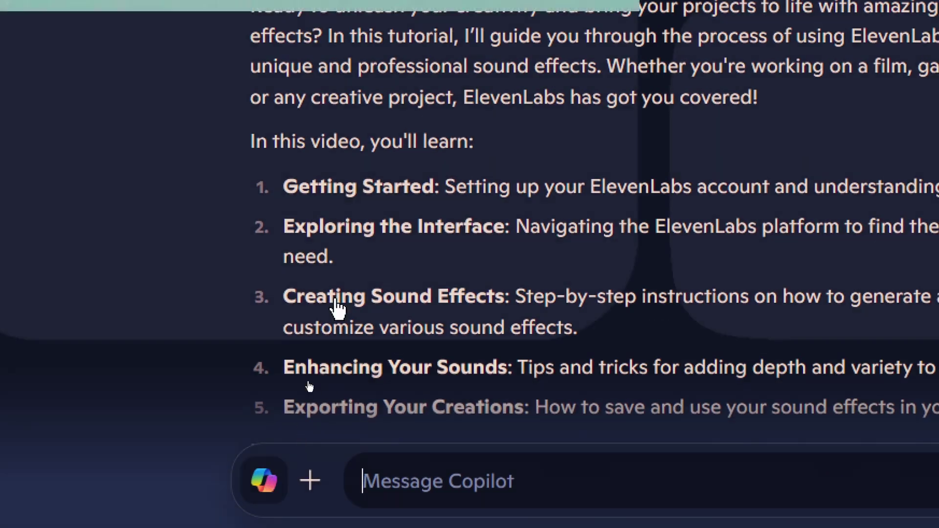
{"action": "left_click", "coordinate": [264, 480]}
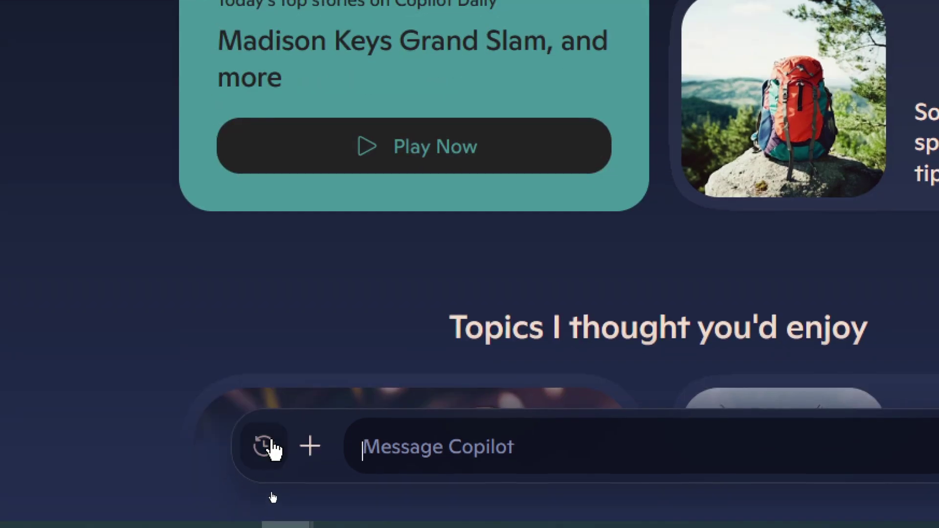
{"action": "left_click", "coordinate": [264, 446]}
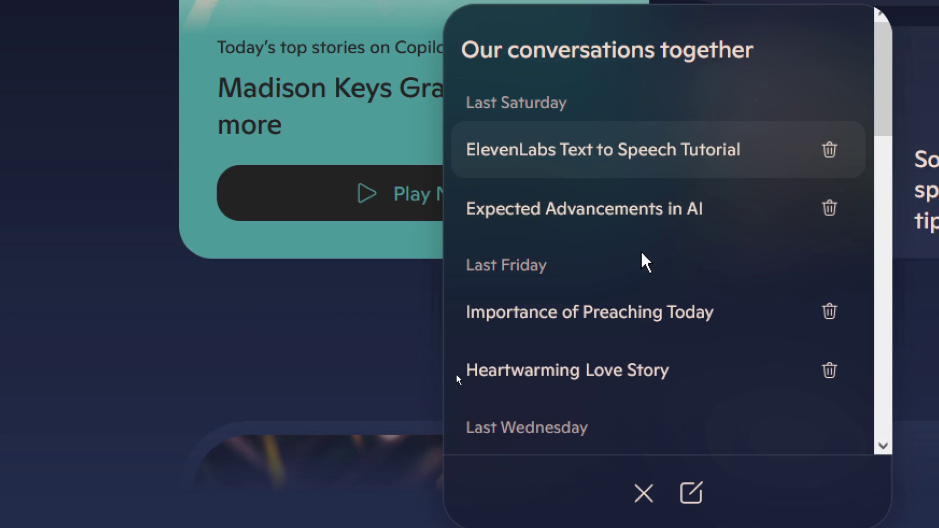
{"action": "scroll", "coordinate": [642, 262], "scroll_direction": "down", "scroll_amount": 2}
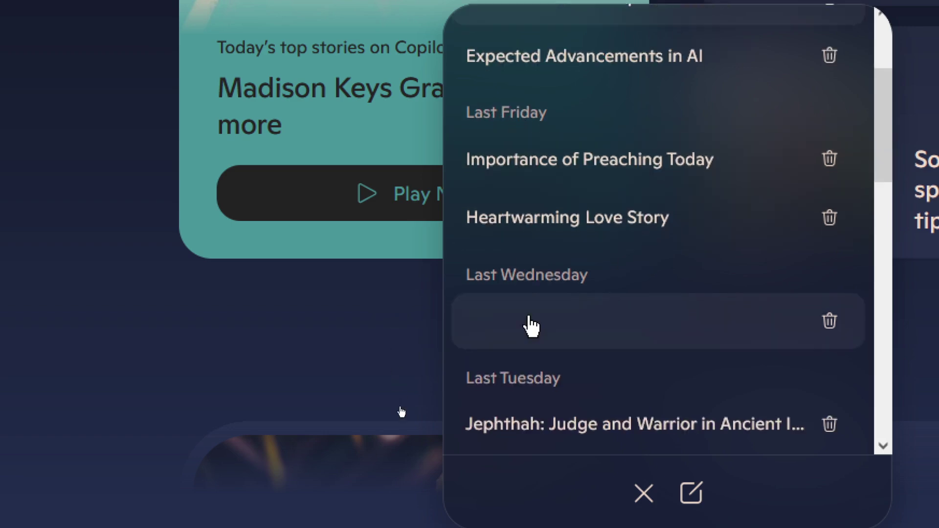
{"action": "scroll", "coordinate": [516, 293], "scroll_direction": "down", "scroll_amount": 4}
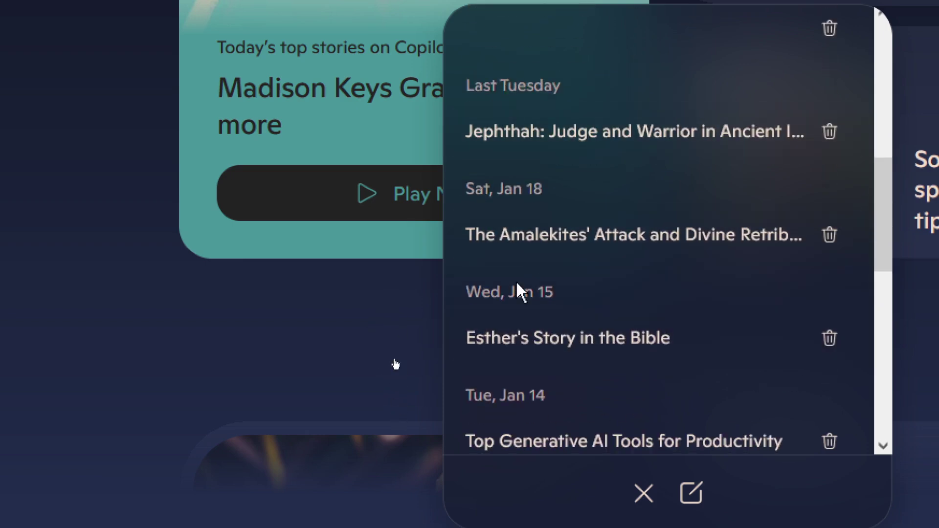
{"action": "scroll", "coordinate": [539, 114], "scroll_direction": "down", "scroll_amount": 4}
{"action": "scroll", "coordinate": [560, 309], "scroll_direction": "down", "scroll_amount": 3}
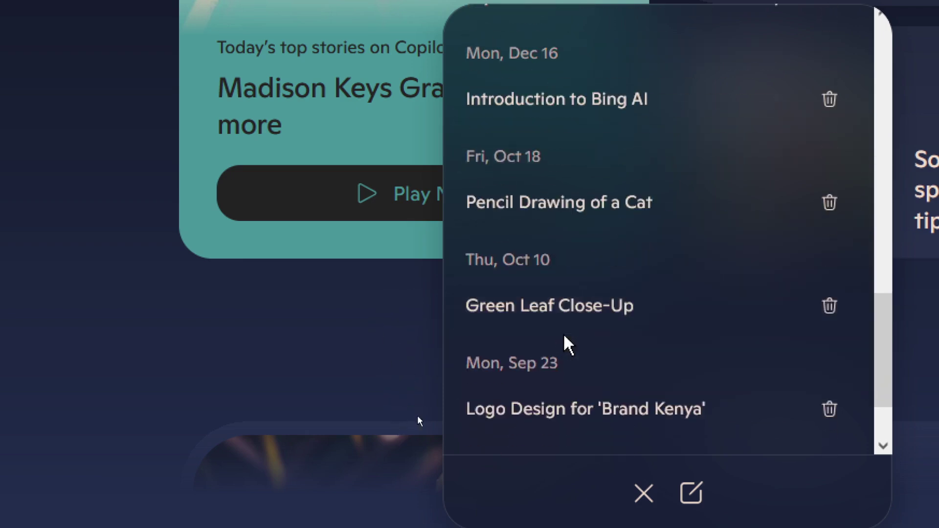